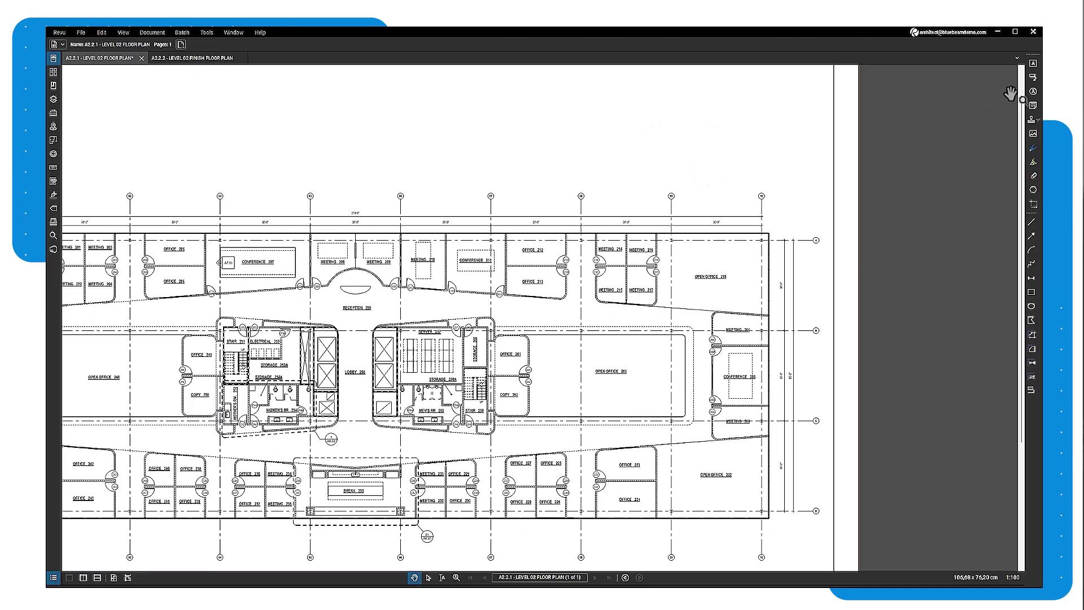
- Add the red text note 'Provide flooring details' above the Open Office 218 label
click(1033, 91)
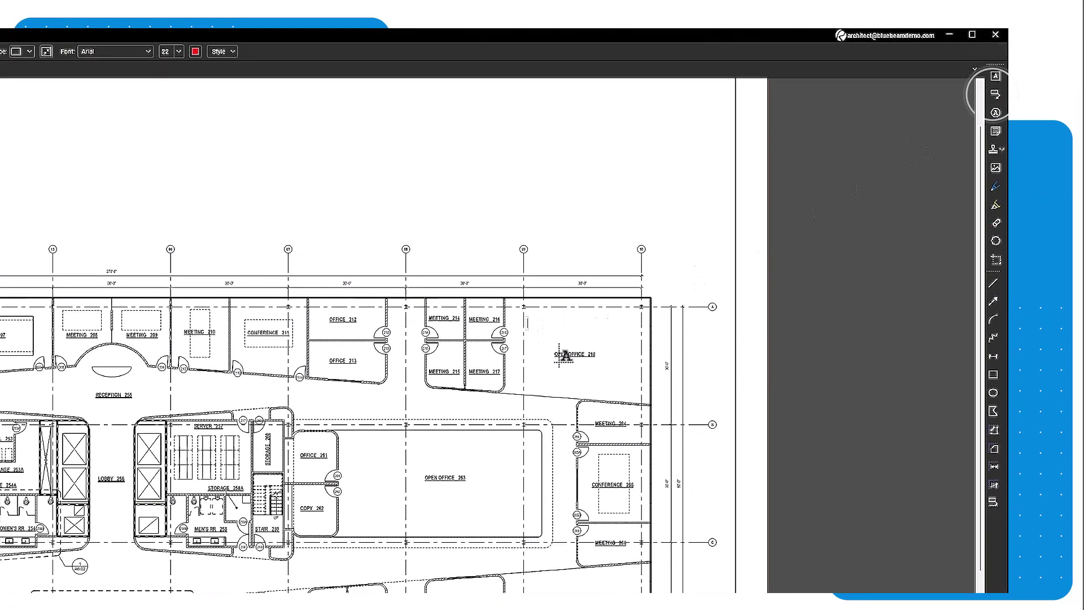
text(Provide flooring details)
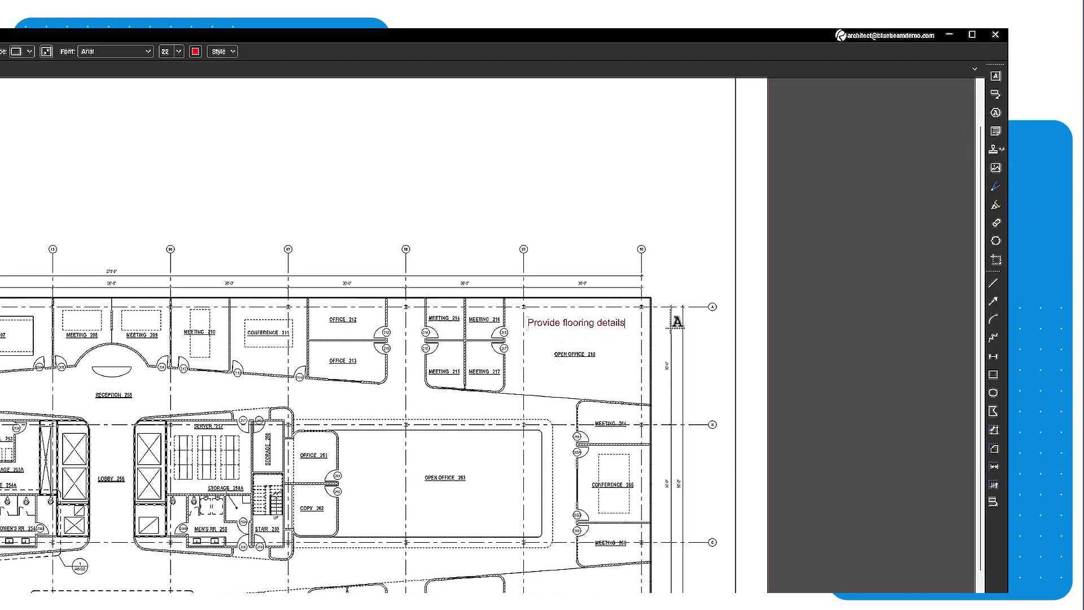
key(Escape)
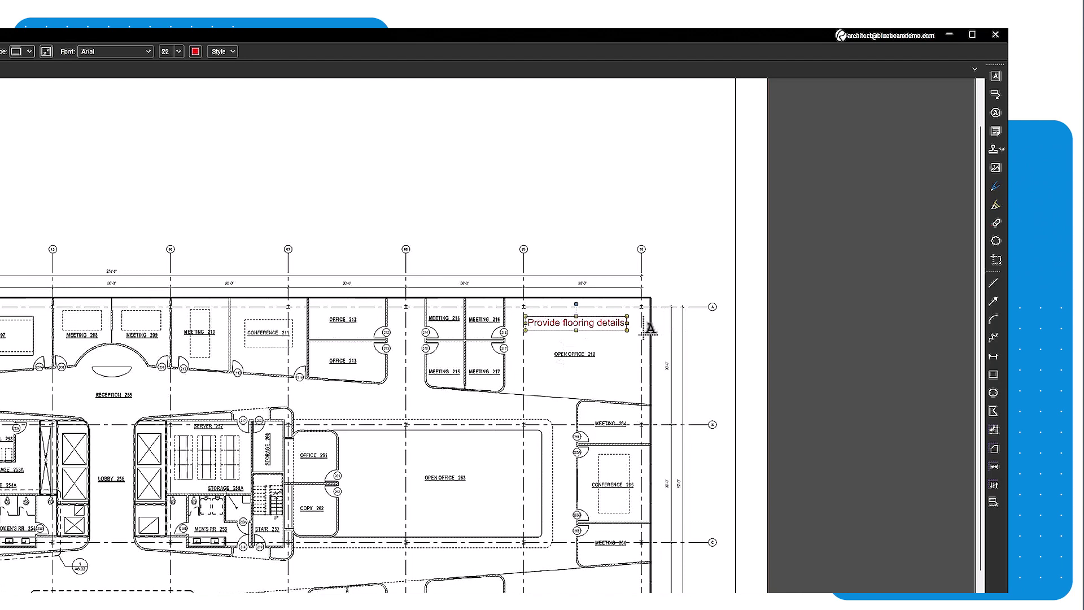
key(Escape)
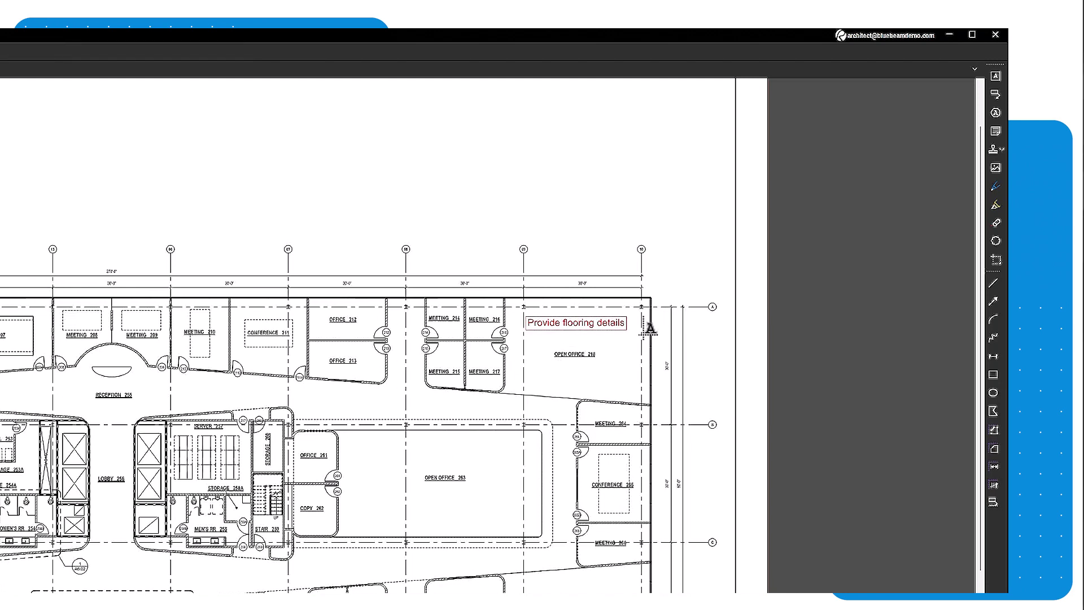
click(996, 81)
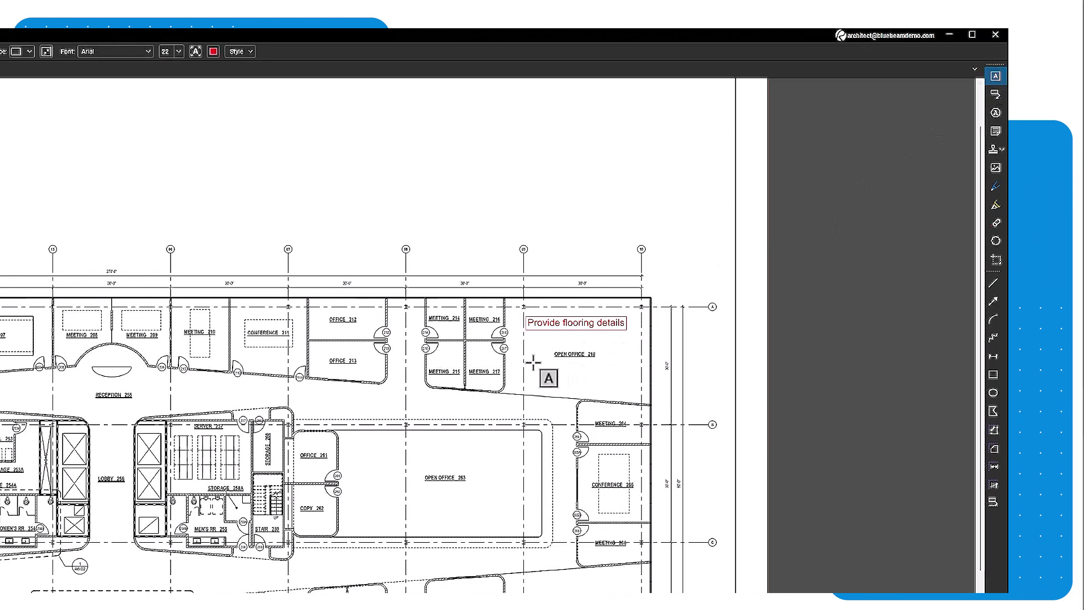
- Place a text box reading 'Hardwood model 7184' just below the Open Office 218 label
drag(527, 359, 639, 401)
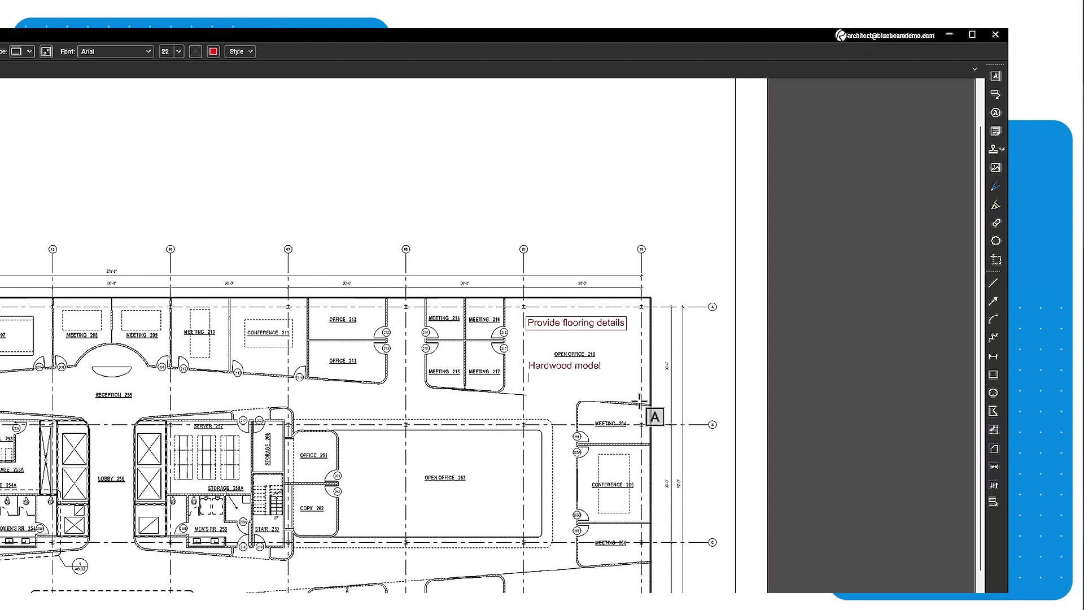
text(Hardwood model 7184)
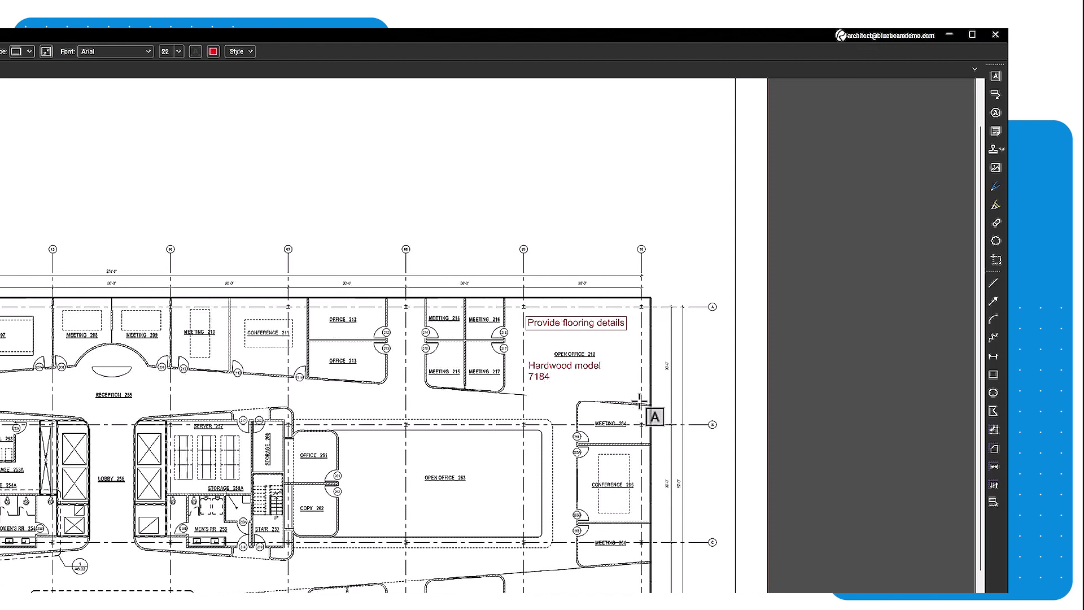
key(Escape)
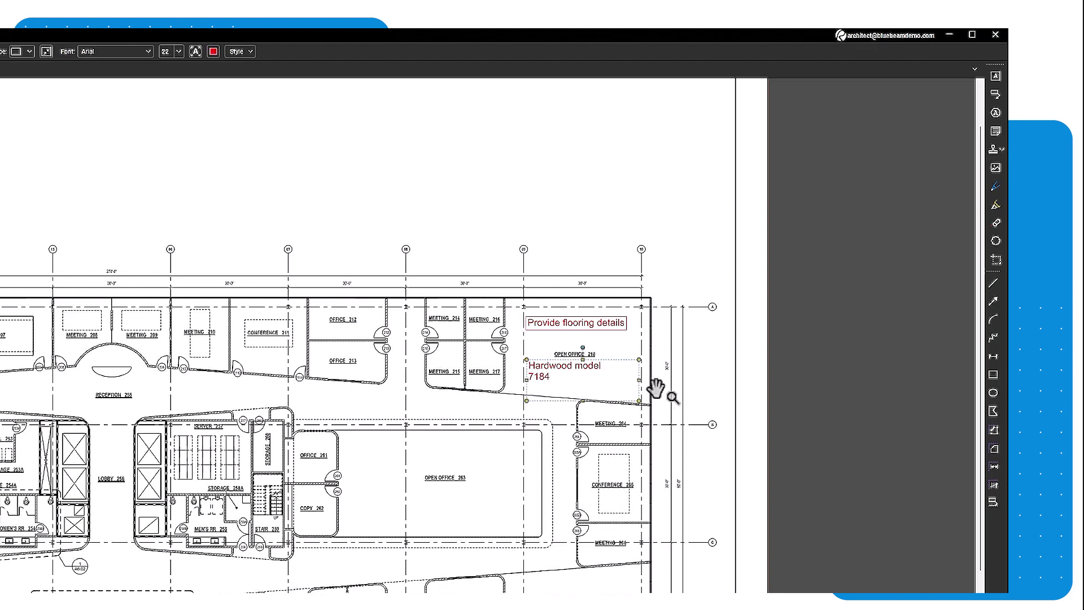
key(Escape)
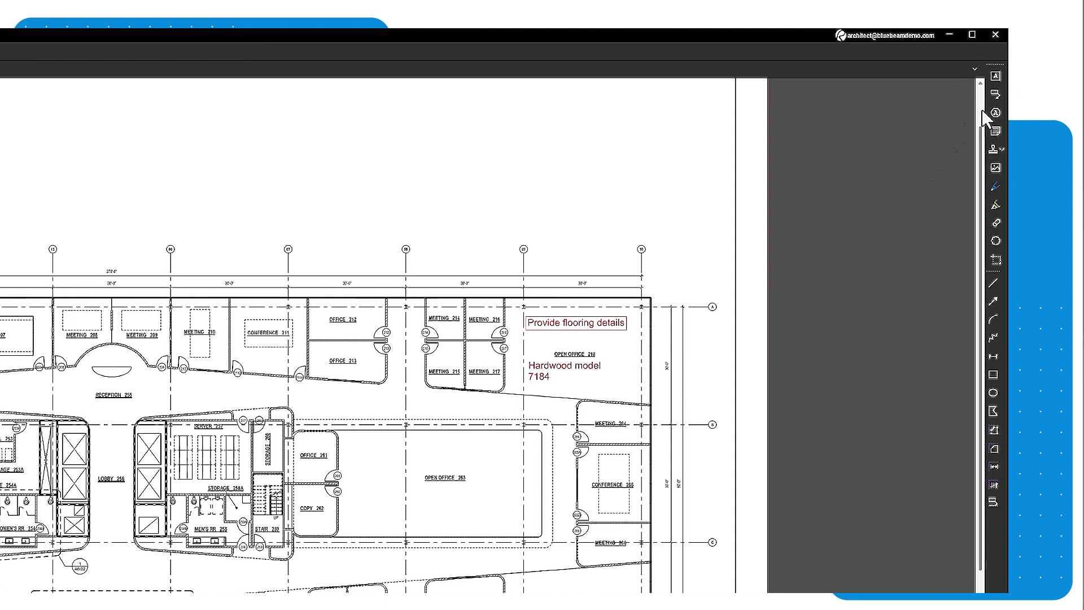
- Select the Callout tool from the right-hand markup toolbar
click(994, 39)
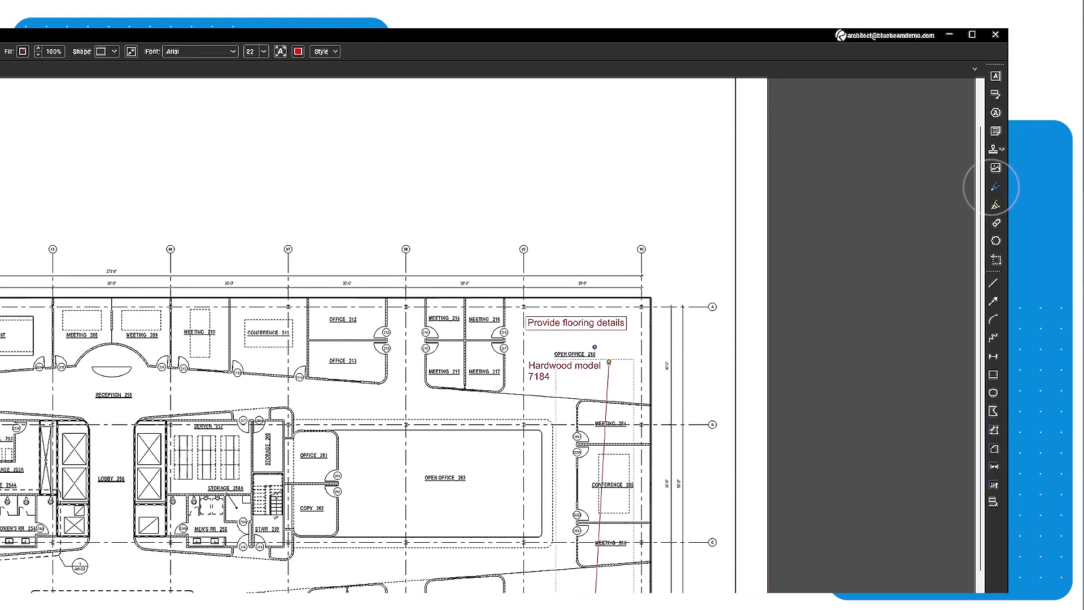
- Switch to the Highlight tool to mark the OFFICE 224 label
click(995, 204)
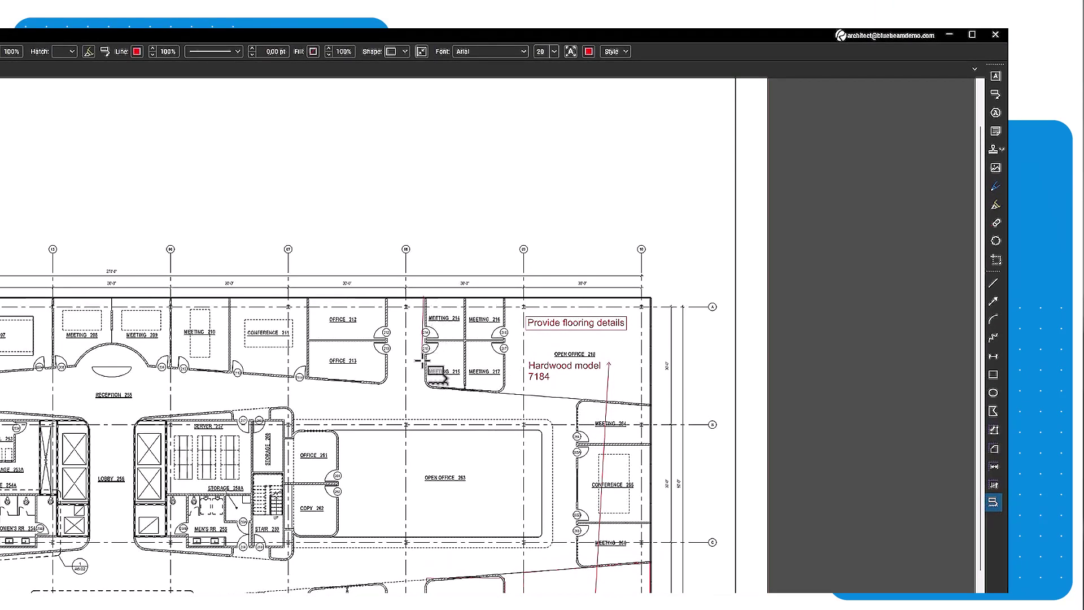
- Cloud Meeting rooms 214–217 and place a resized 'Review window plans' note above them
mouse_move(423, 362)
mouse_down()
mouse_move(428, 389)
mouse_move(507, 393)
mouse_move(504, 297)
mouse_move(425, 294)
mouse_up()
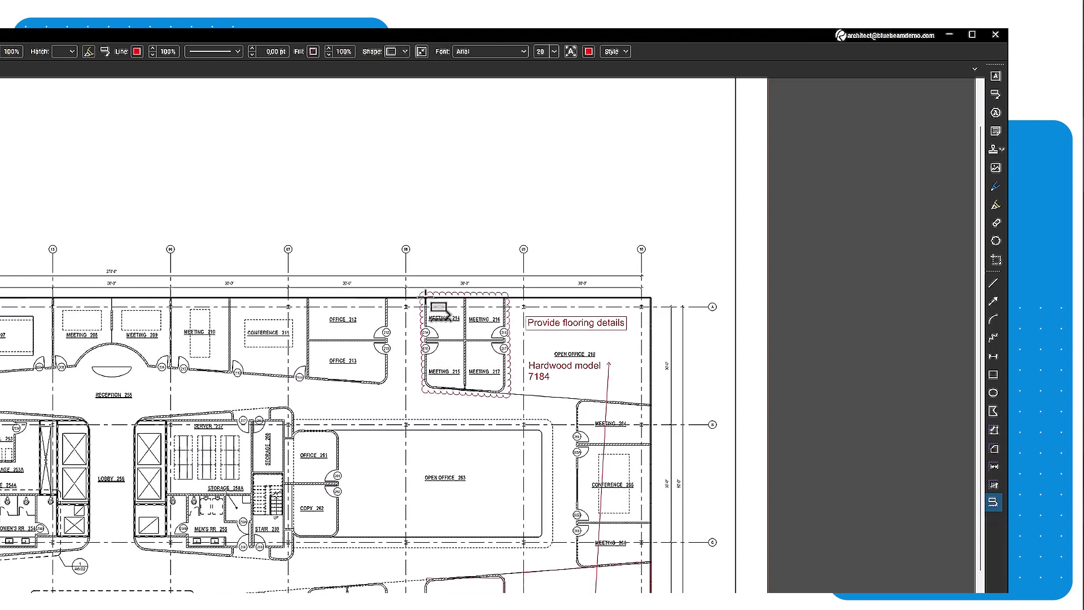
click(461, 259)
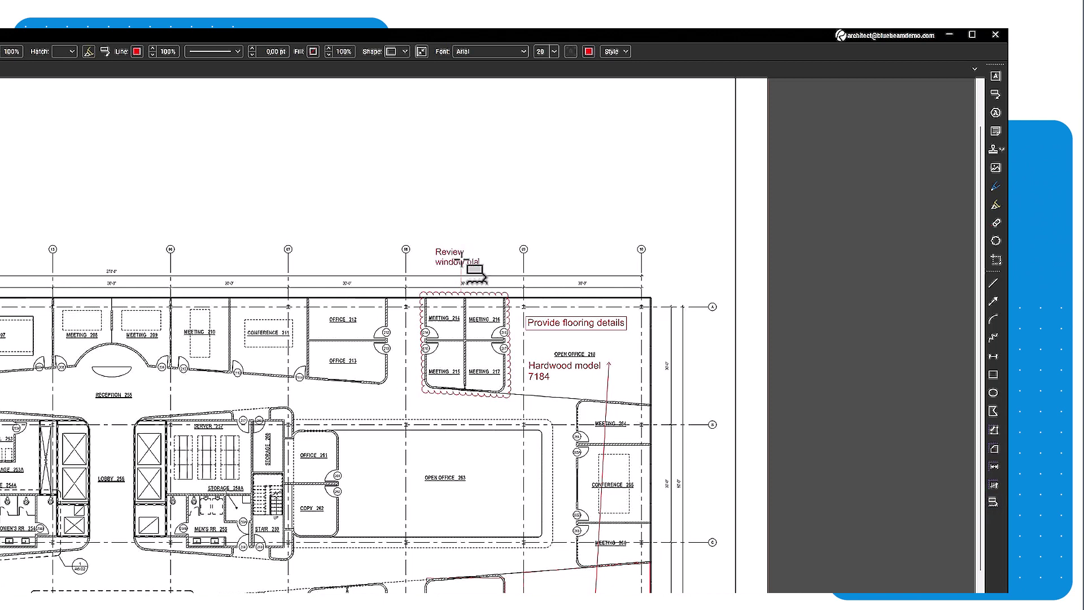
drag(465, 261, 500, 261)
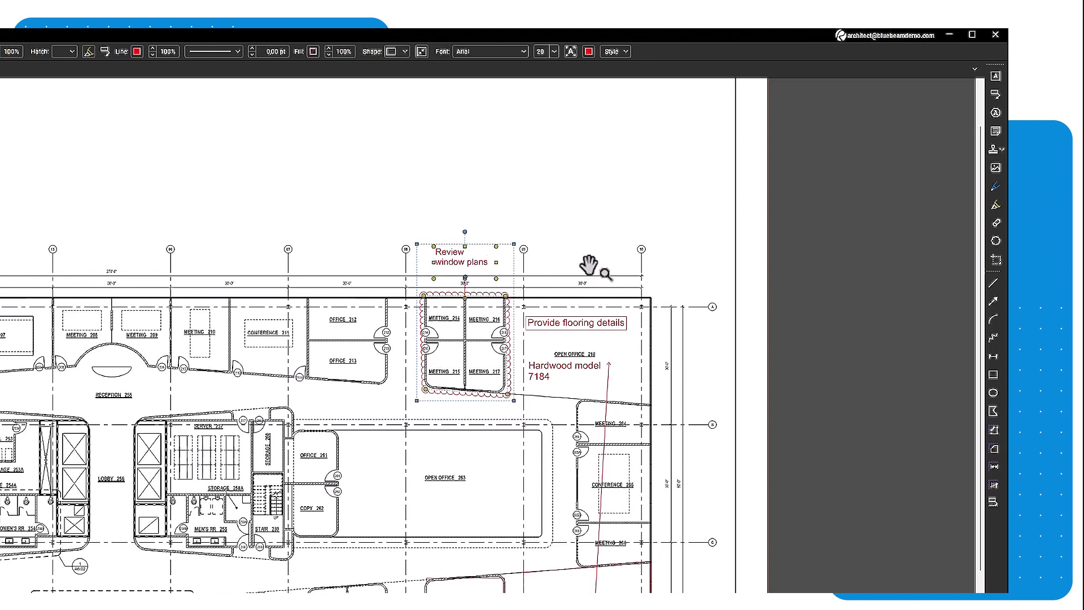
key(Escape)
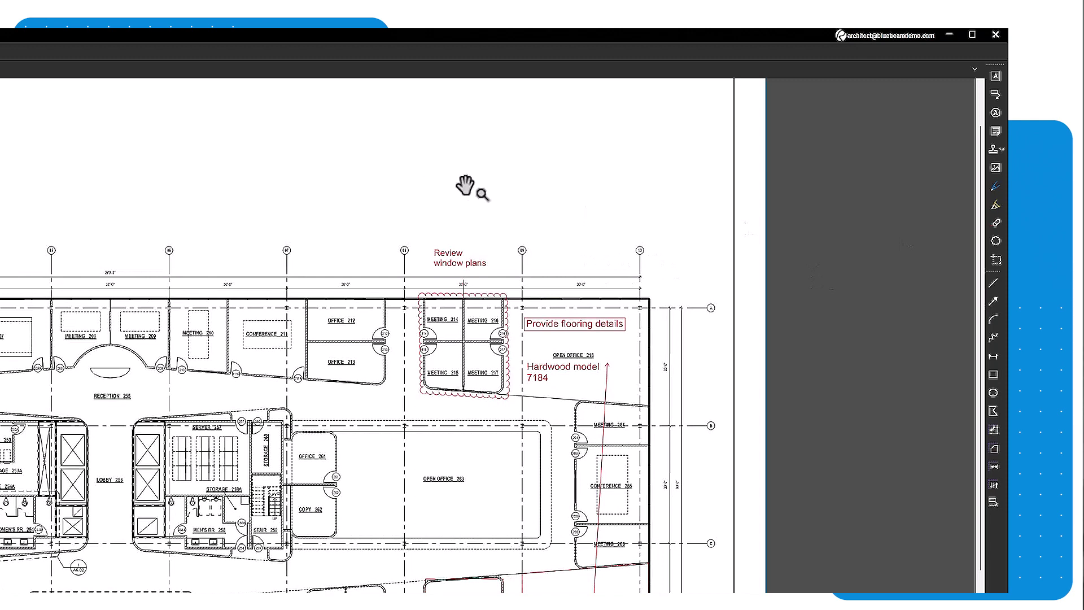
- Place the For Review stamp into the STAMP box of the title block
click(1001, 150)
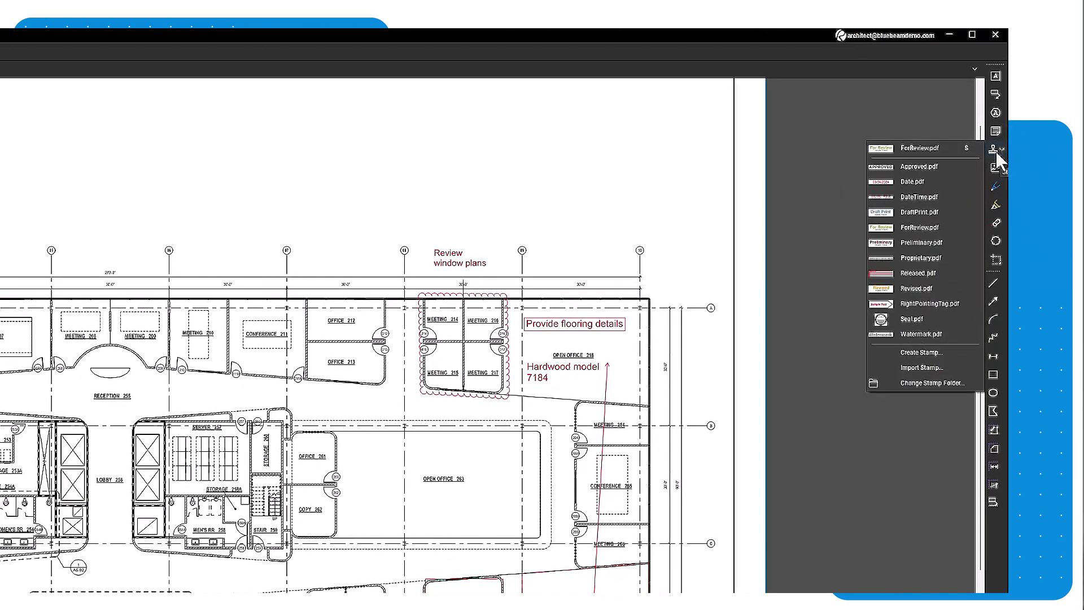
click(931, 148)
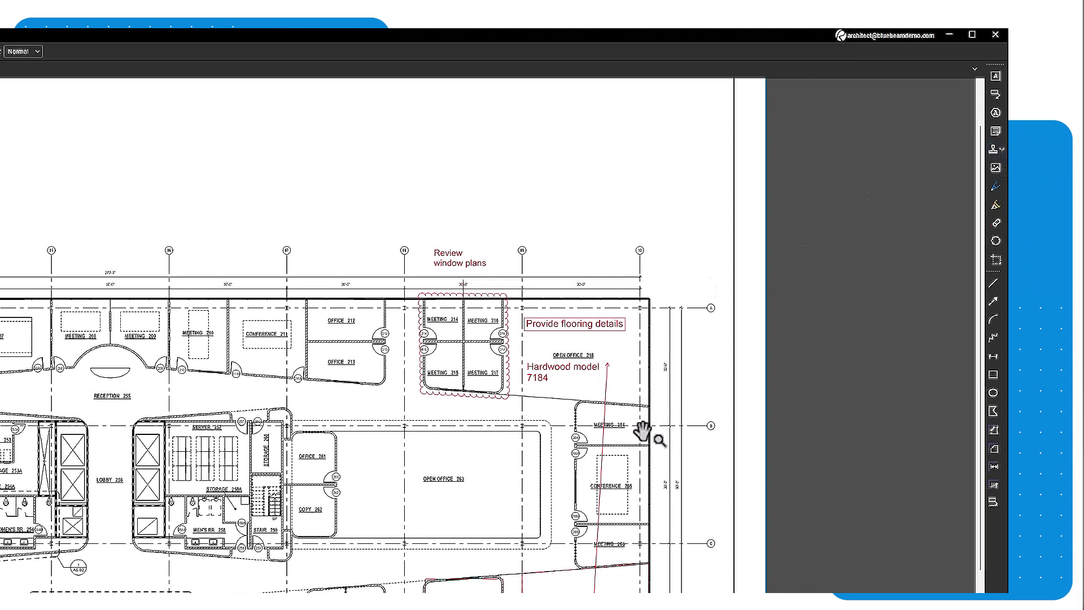
mouse_move(648, 435)
mouse_down()
mouse_move(614, 157)
mouse_move(579, 105)
mouse_up()
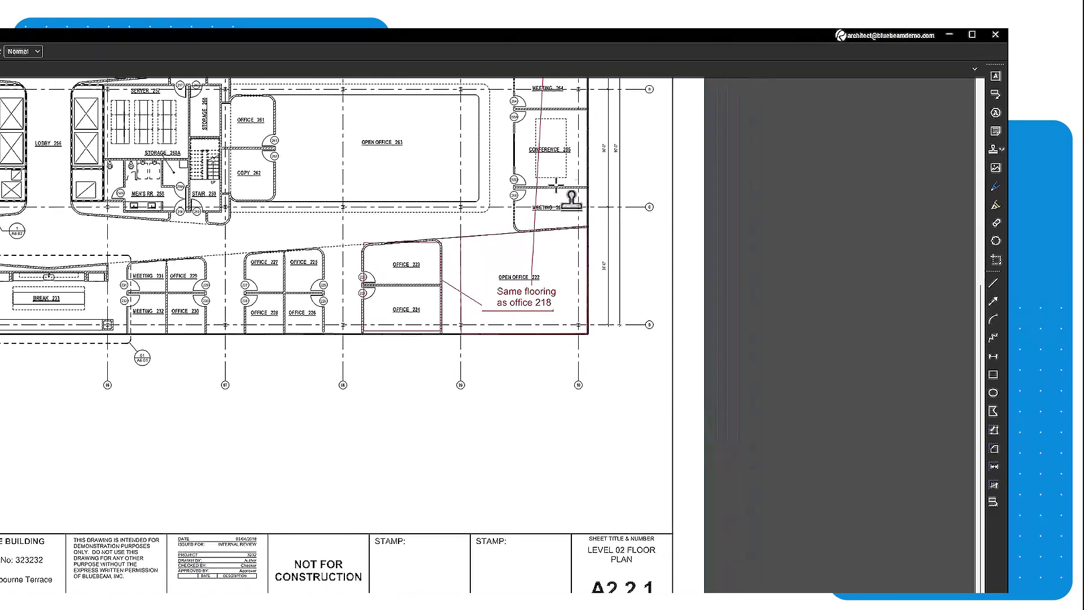
click(390, 569)
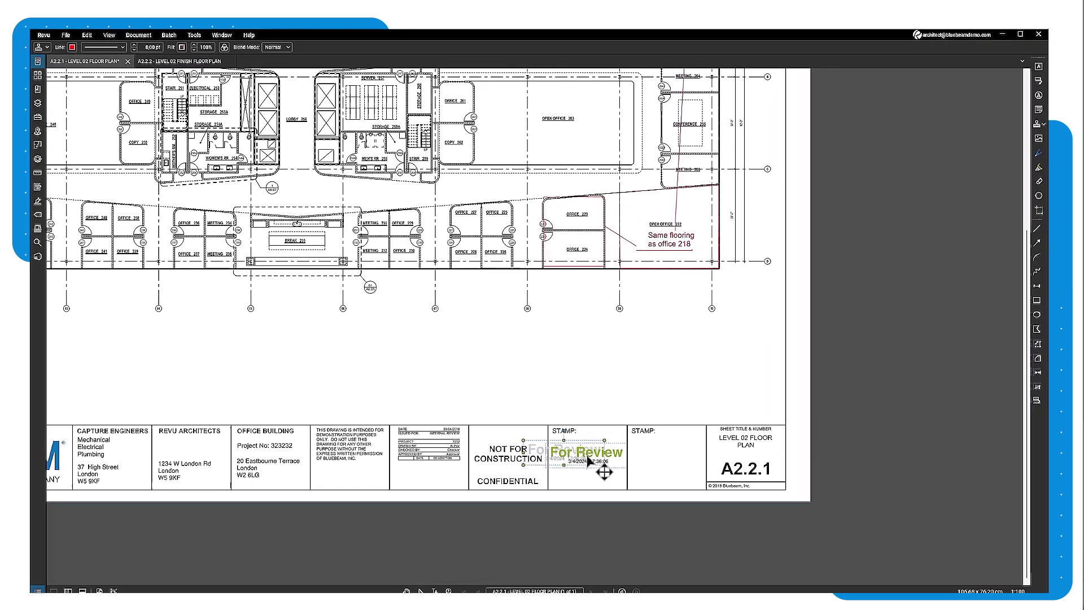
drag(588, 458, 589, 459)
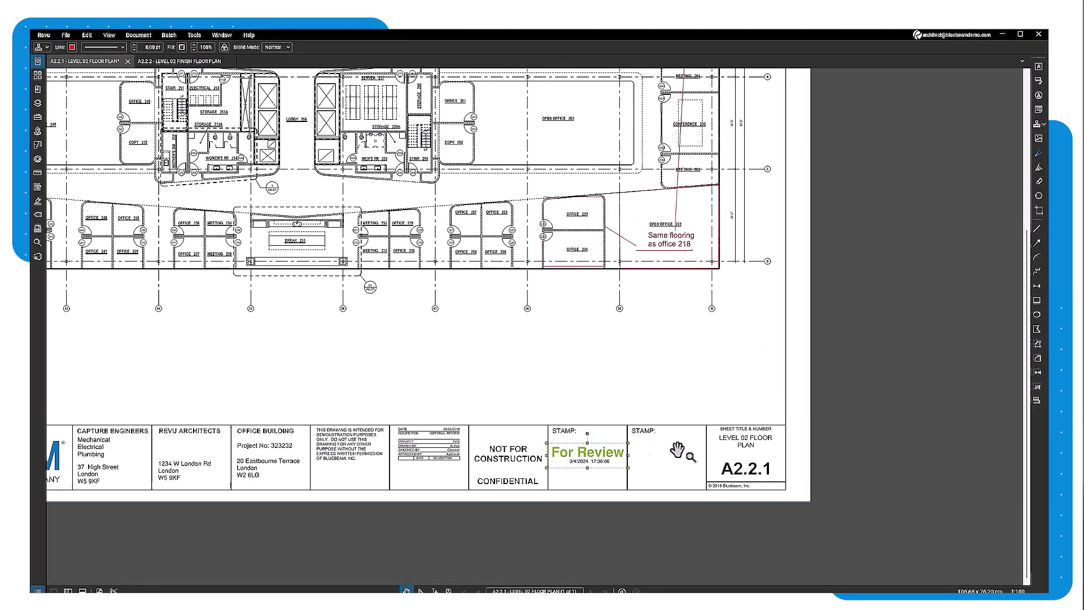
- Measure a vertical length between the right-hand grid points, reading 28,965 mm
click(836, 435)
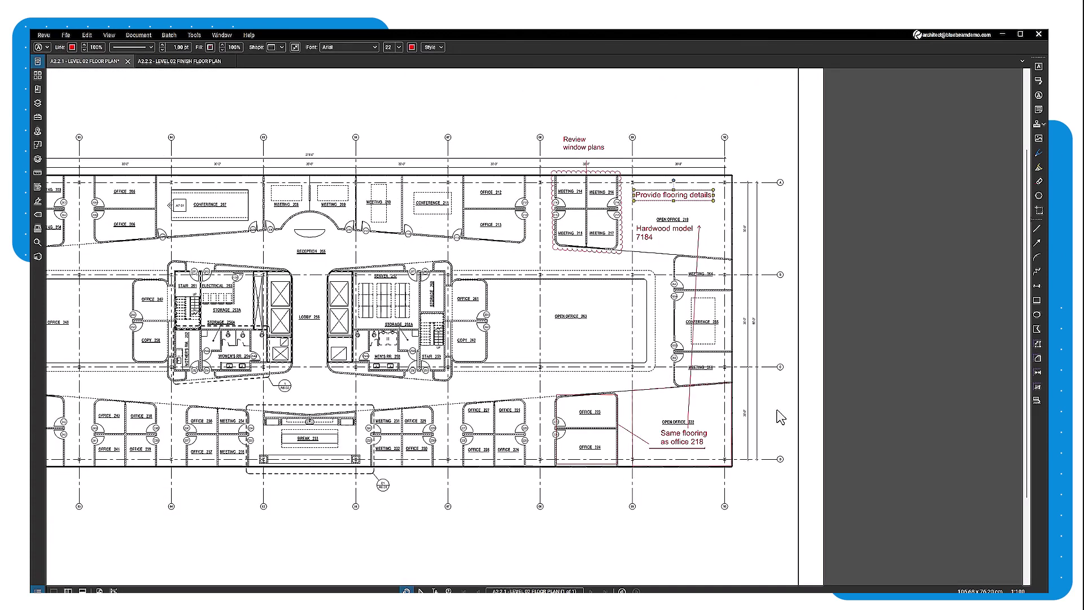
click(195, 35)
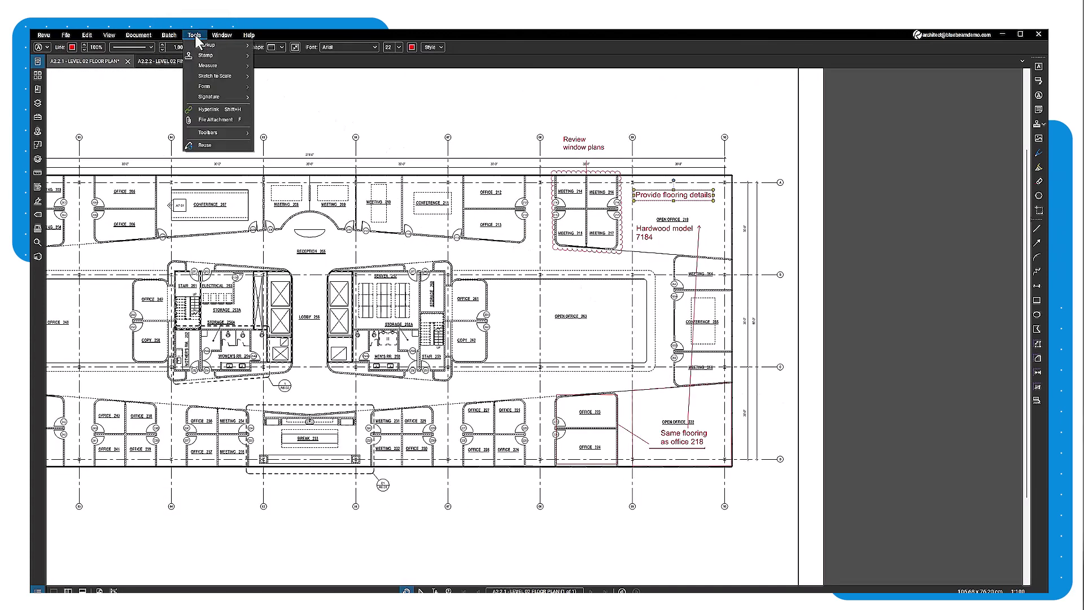
mouse_move(235, 66)
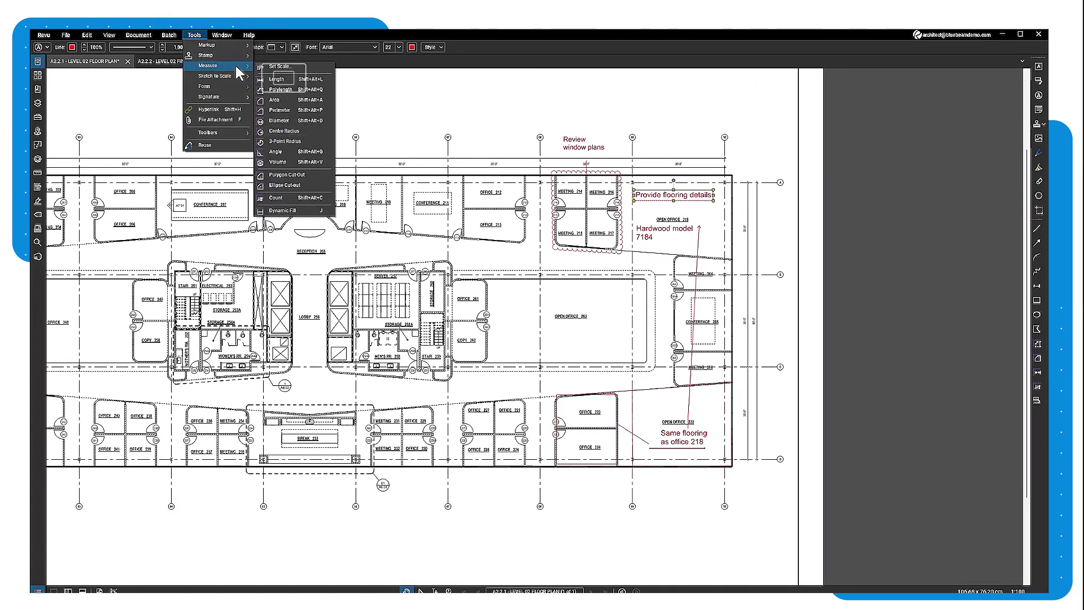
click(310, 82)
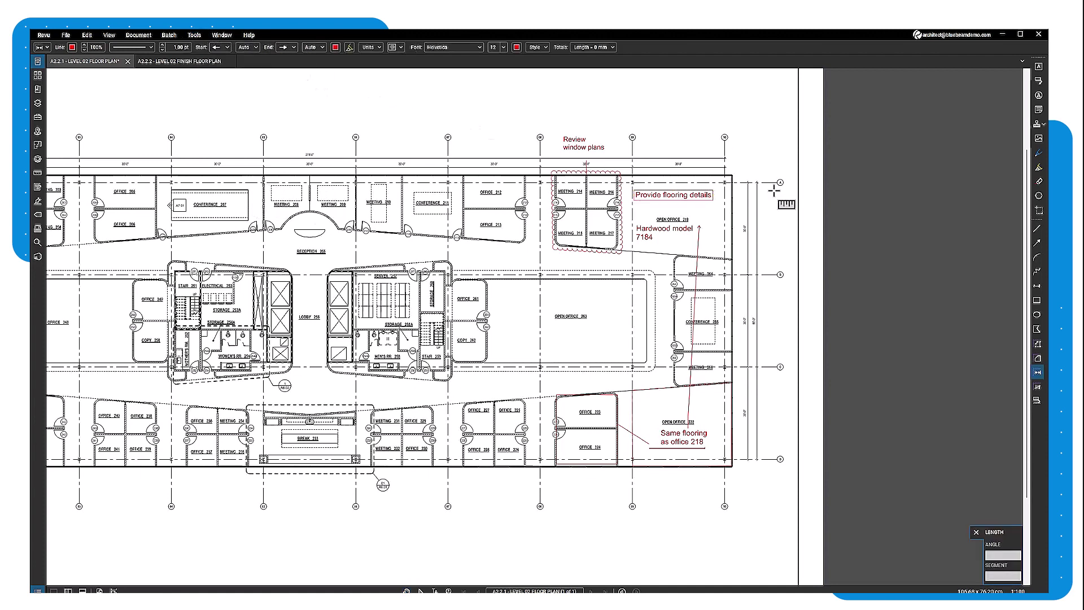
click(790, 182)
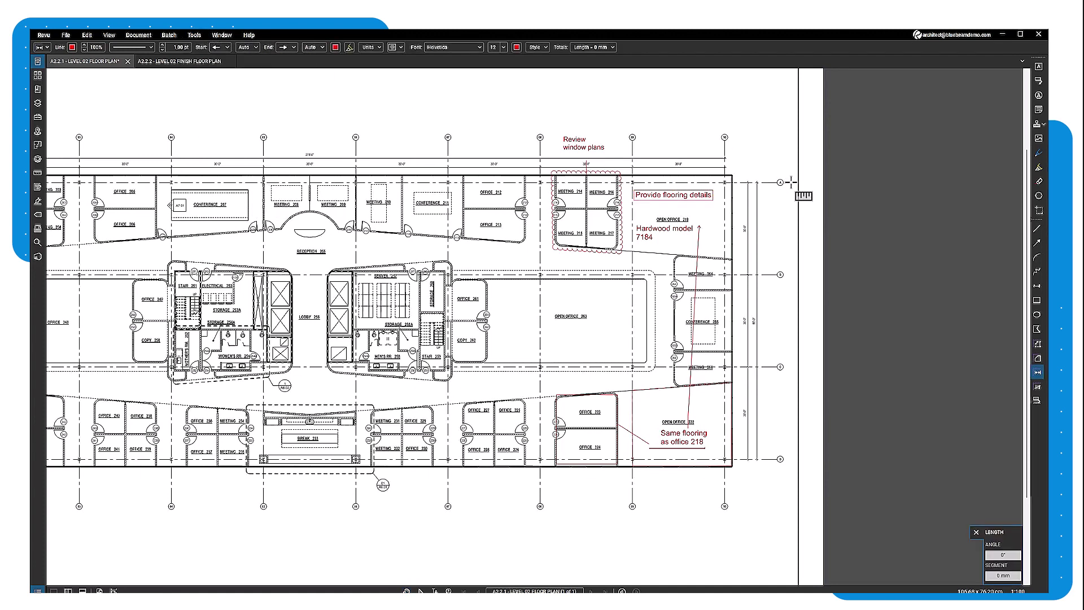
click(818, 461)
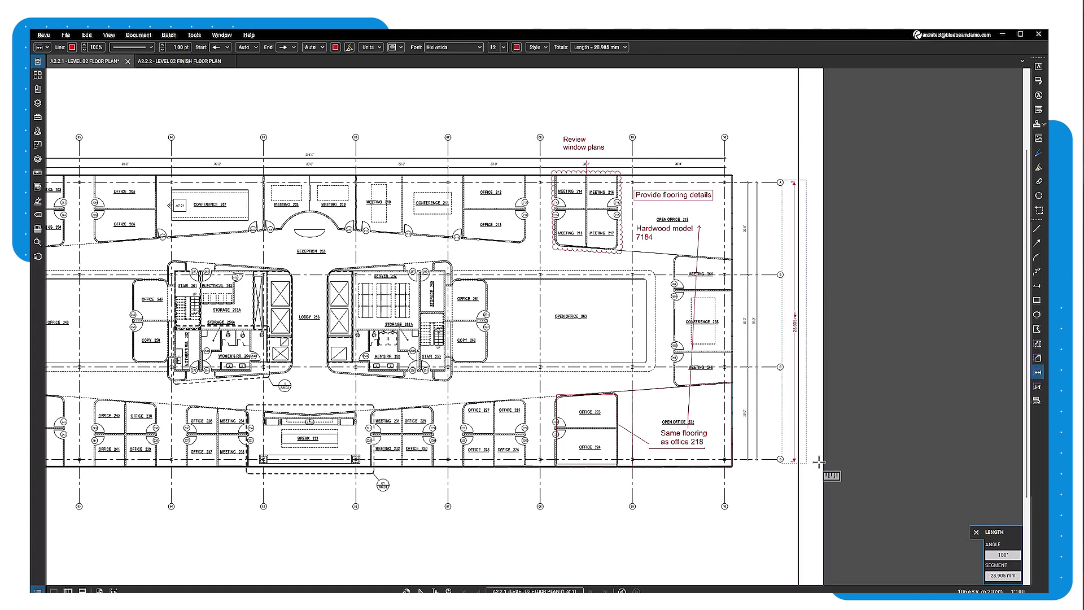
key(Escape)
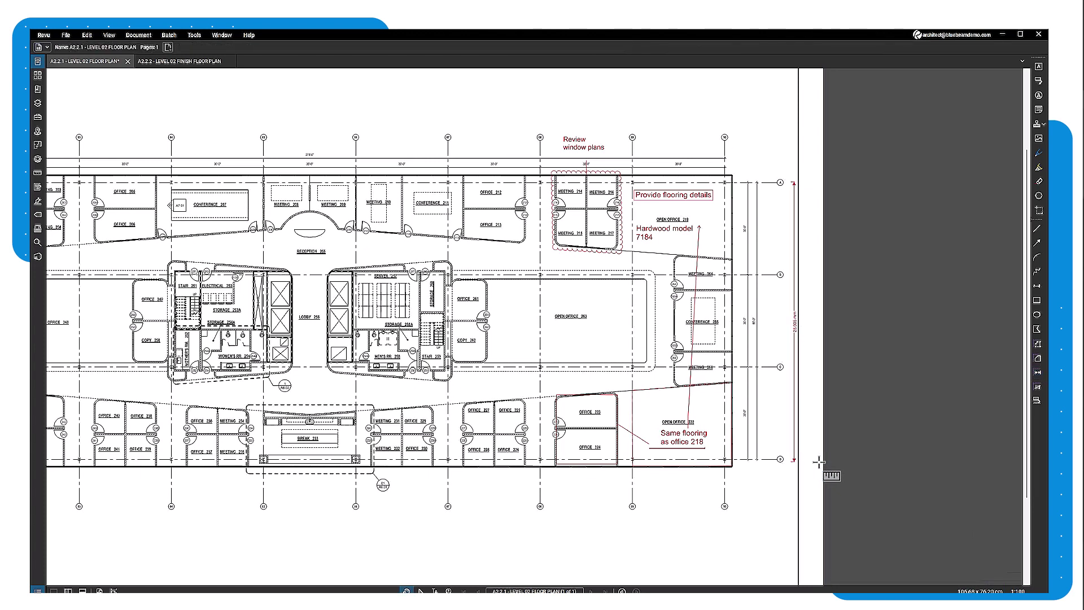
- Give the length measurement a blue line and fill with a heavier line weight
click(795, 410)
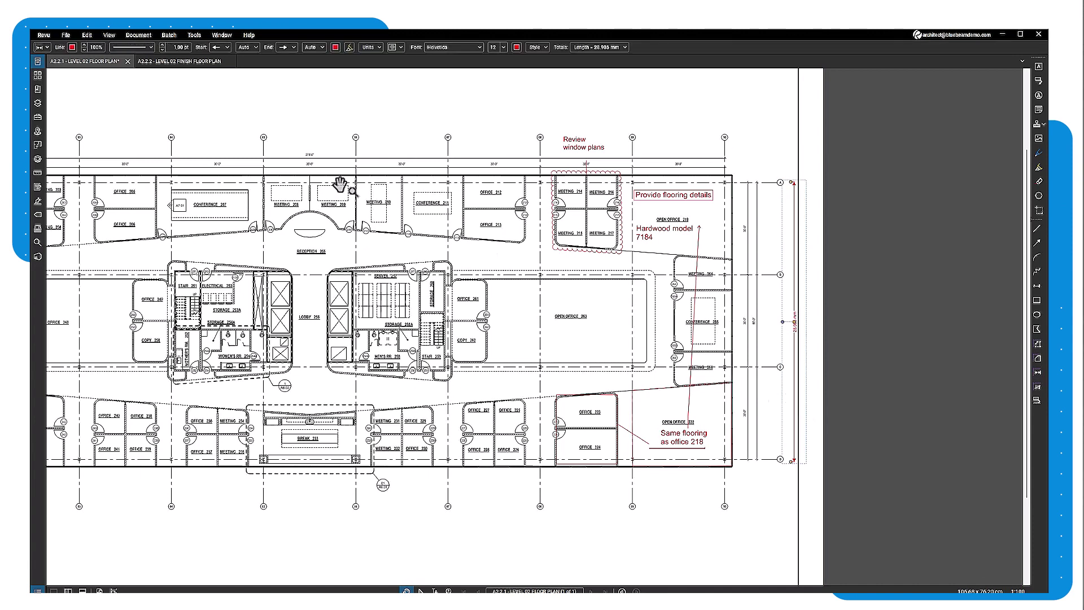
click(72, 47)
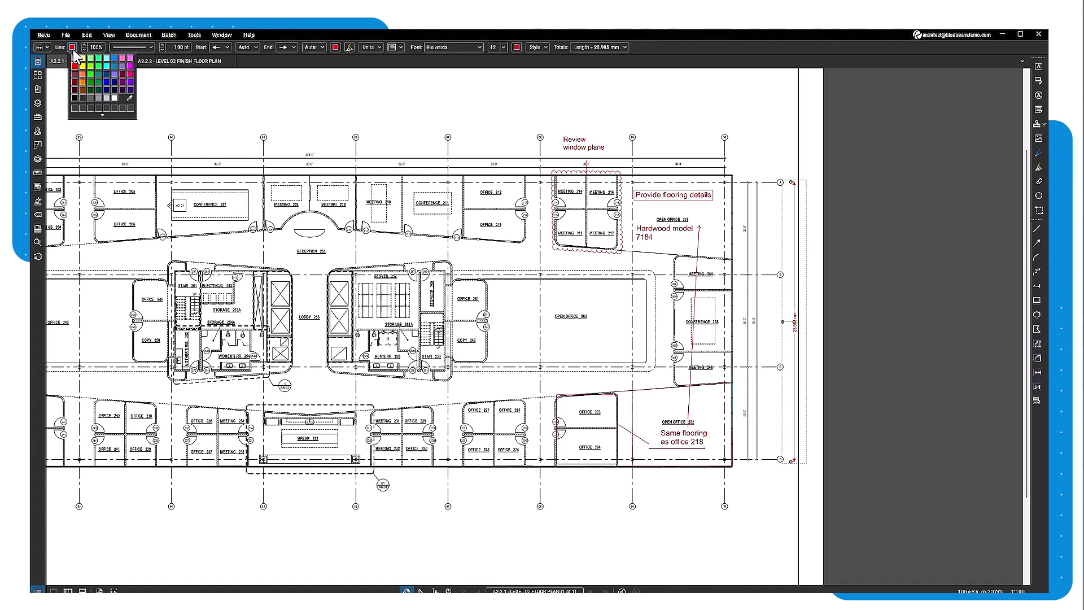
click(107, 75)
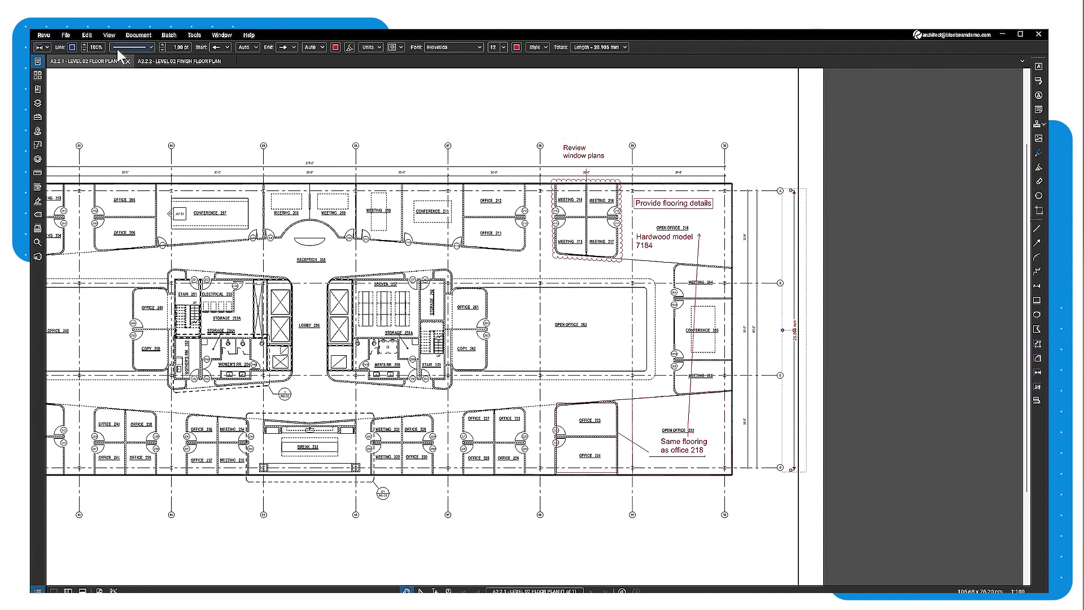
click(163, 45)
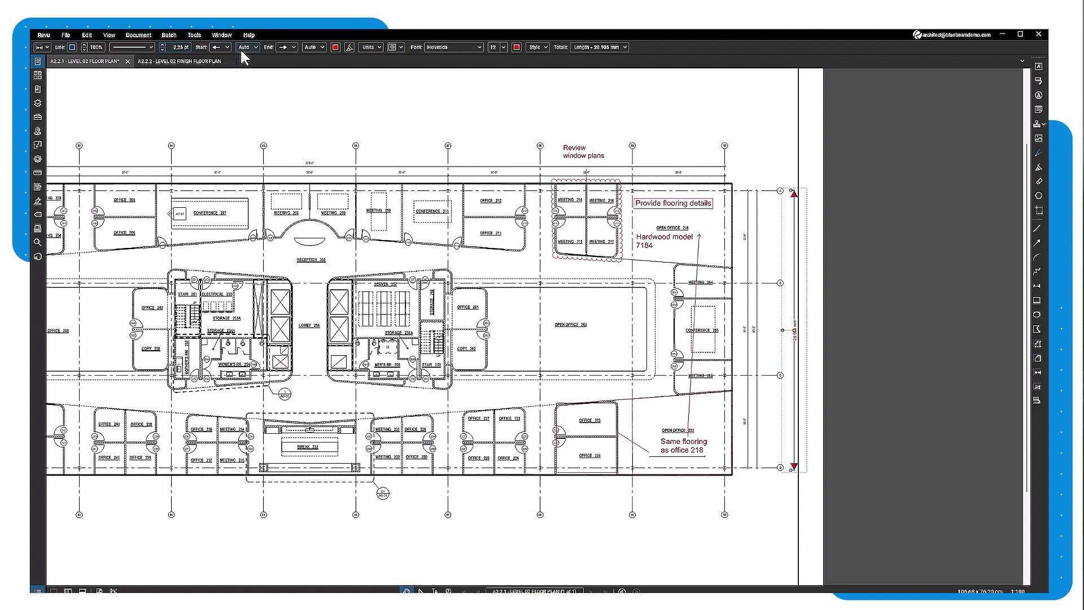
click(336, 47)
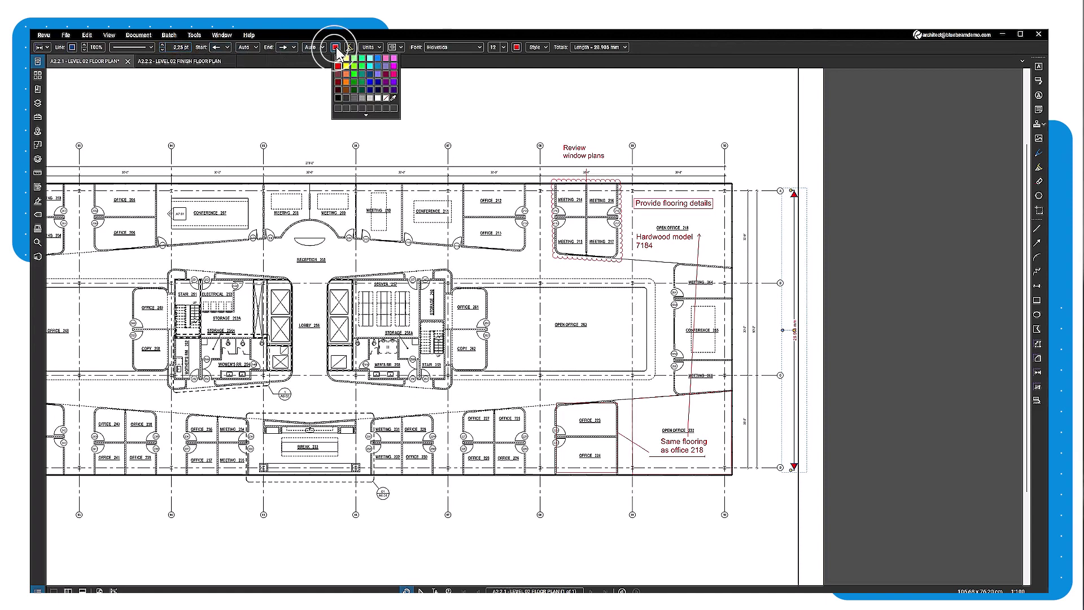
click(369, 72)
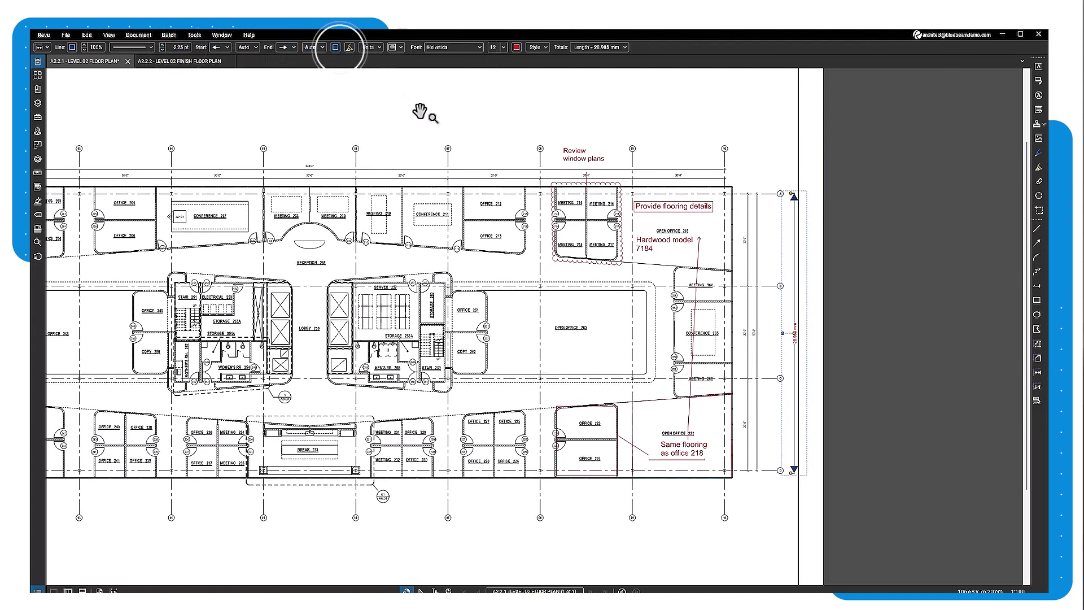
click(822, 418)
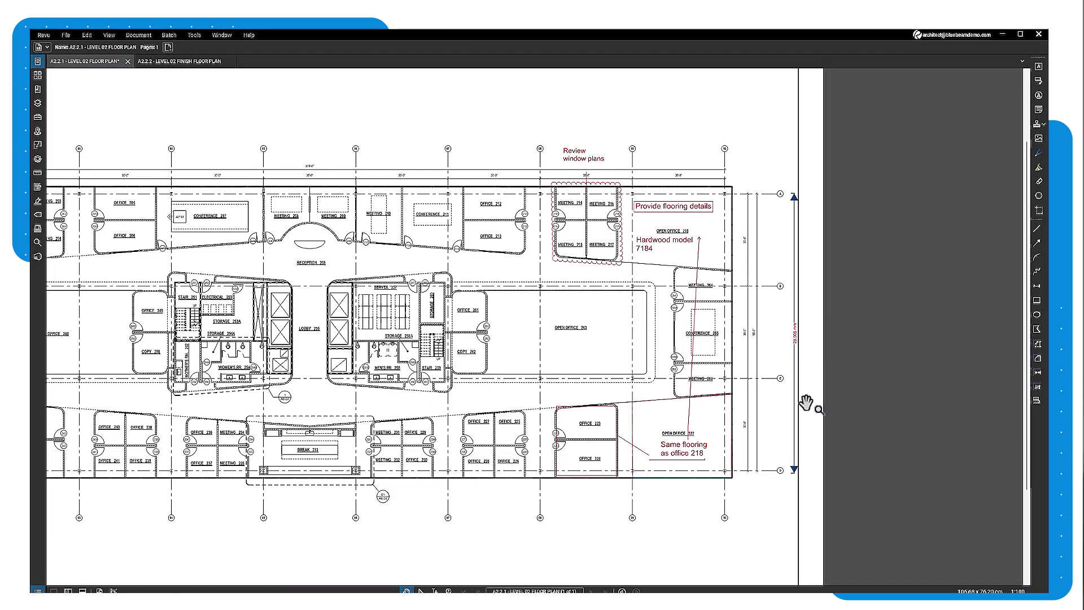
- Open the Markups List panel and enlarge it to show more rows
click(38, 590)
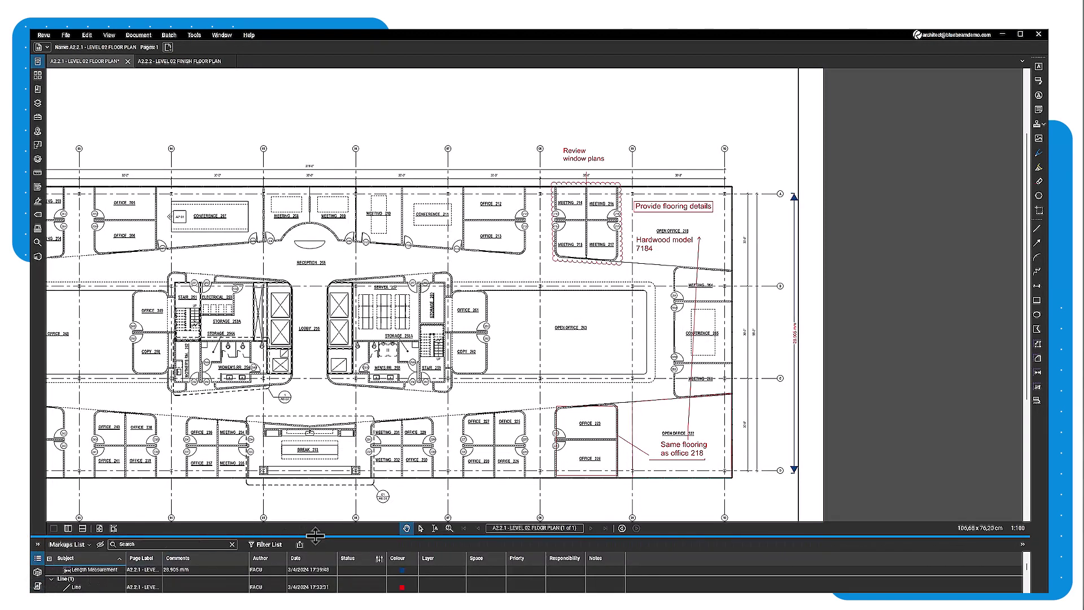
drag(310, 536, 331, 335)
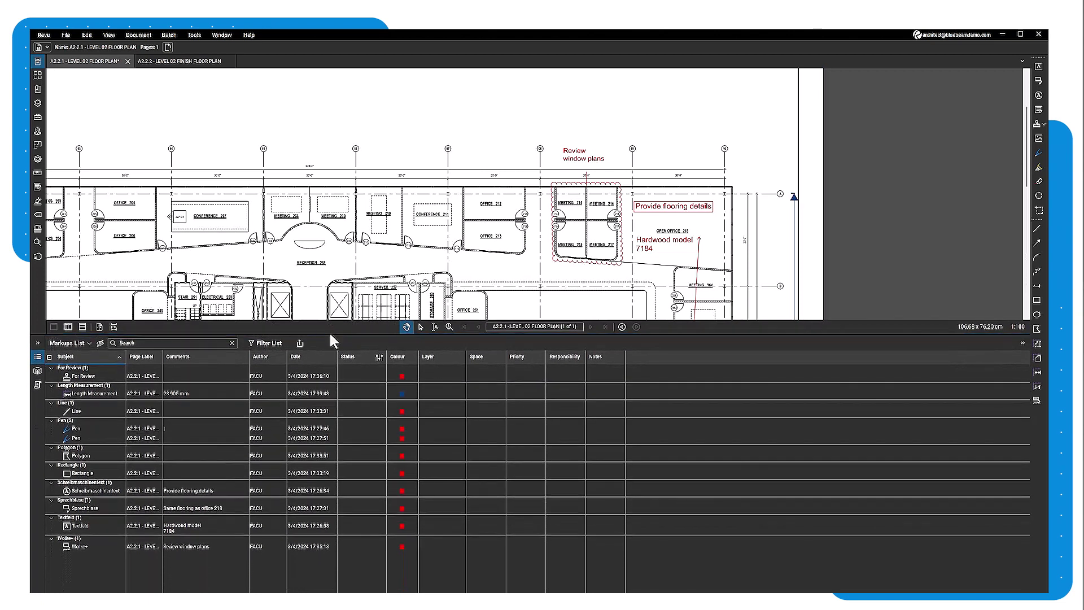